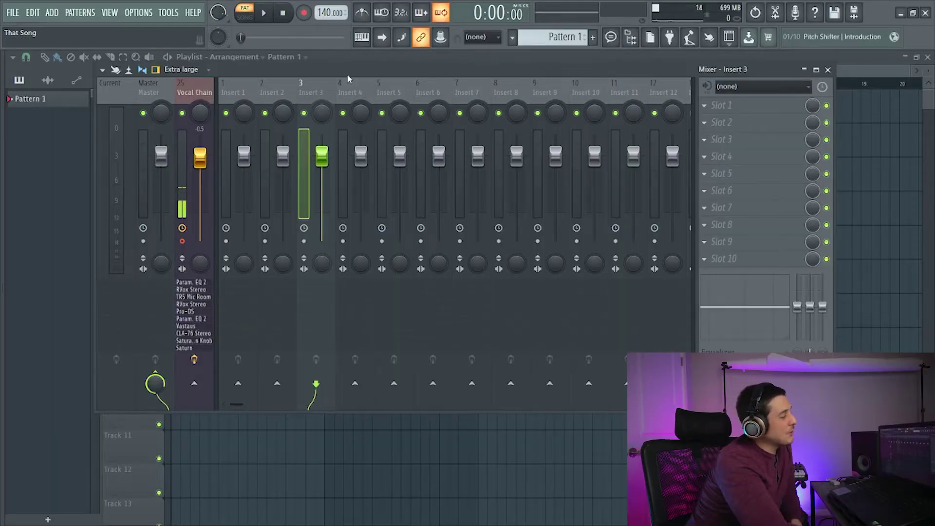
Load Patcher into Insert 3's FX Slot 1 and position its window beside the mixer
{"action": "left_click_drag", "start_coordinate": [347, 74], "coordinate": [339, 73]}
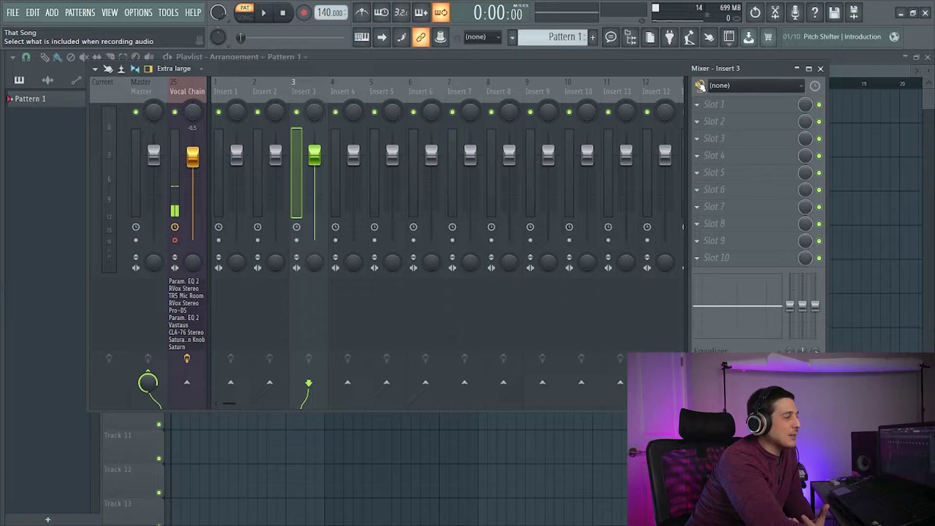
{"action": "left_click", "coordinate": [708, 104]}
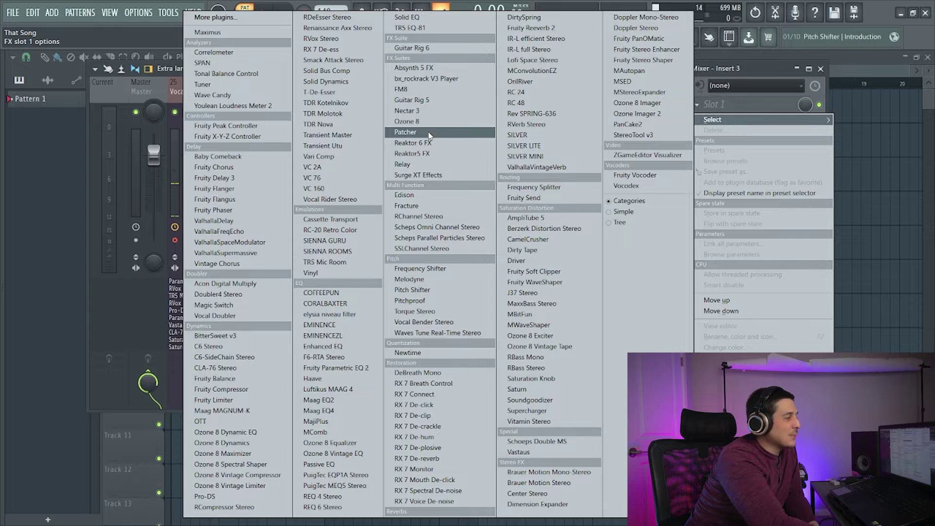
{"action": "left_click", "coordinate": [405, 132]}
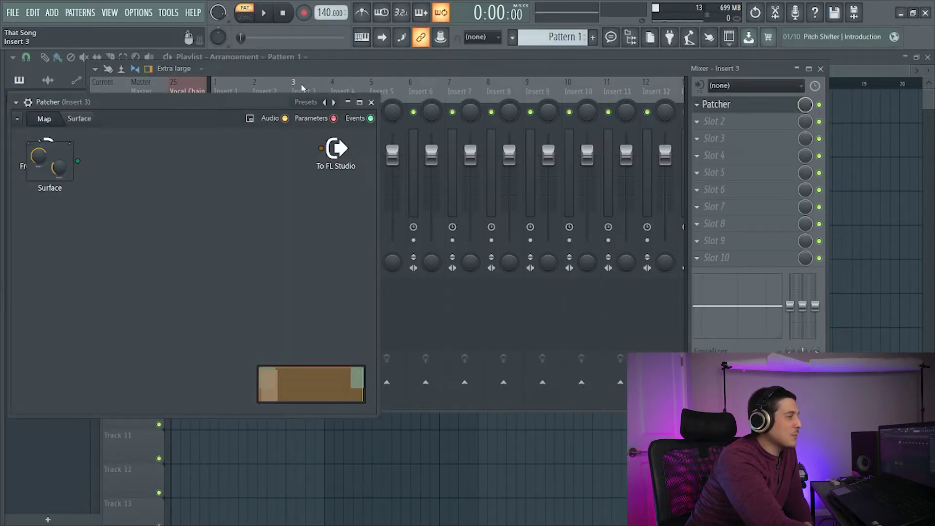
{"action": "left_click_drag", "start_coordinate": [253, 96], "coordinate": [498, 96]}
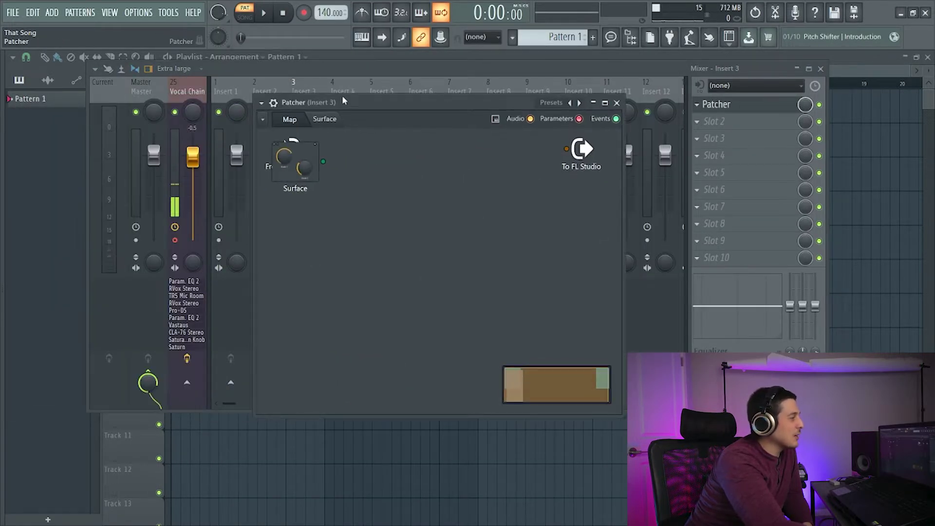
{"action": "mouse_move", "coordinate": [343, 100]}
{"action": "left_mouse_down"}
{"action": "mouse_move", "coordinate": [379, 123]}
{"action": "mouse_move", "coordinate": [342, 117]}
{"action": "left_mouse_up"}
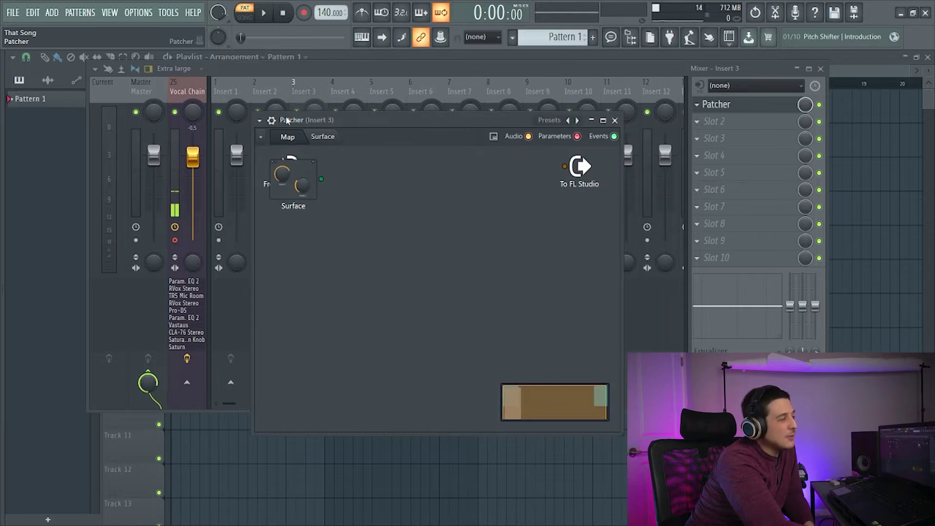
{"action": "left_click", "coordinate": [260, 120]}
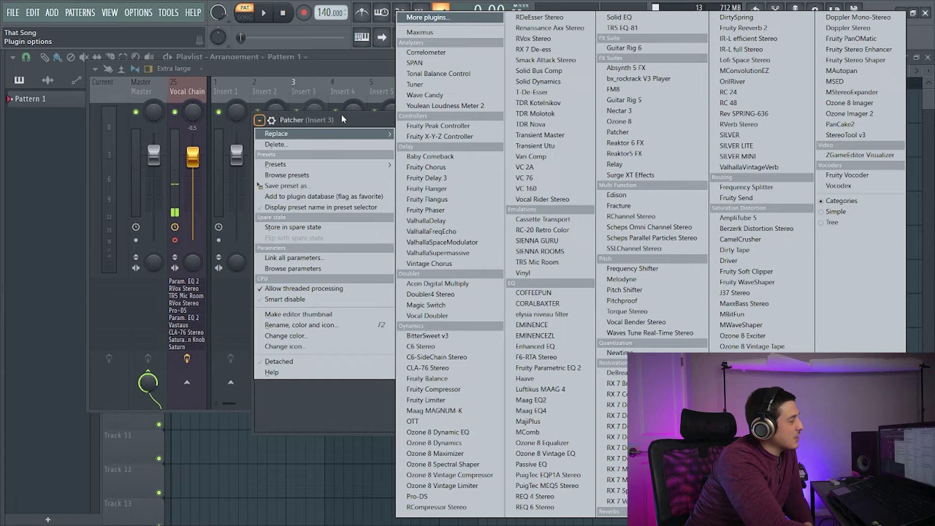
Switch Patcher to its Surface view and add a square panel control
{"action": "key", "text": "Escape"}
{"action": "left_click", "coordinate": [322, 137]}
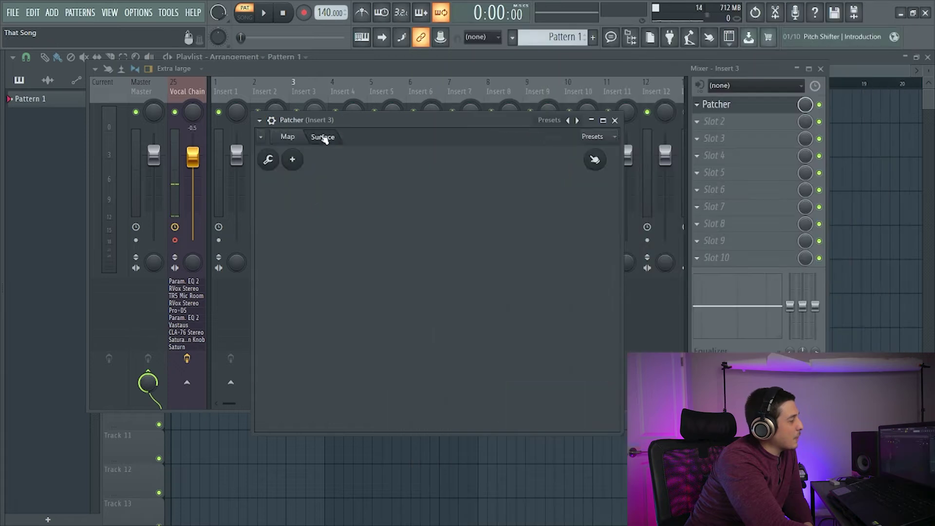
{"action": "left_click", "coordinate": [298, 160]}
{"action": "mouse_move", "coordinate": [330, 205]}
{"action": "left_click", "coordinate": [388, 213]}
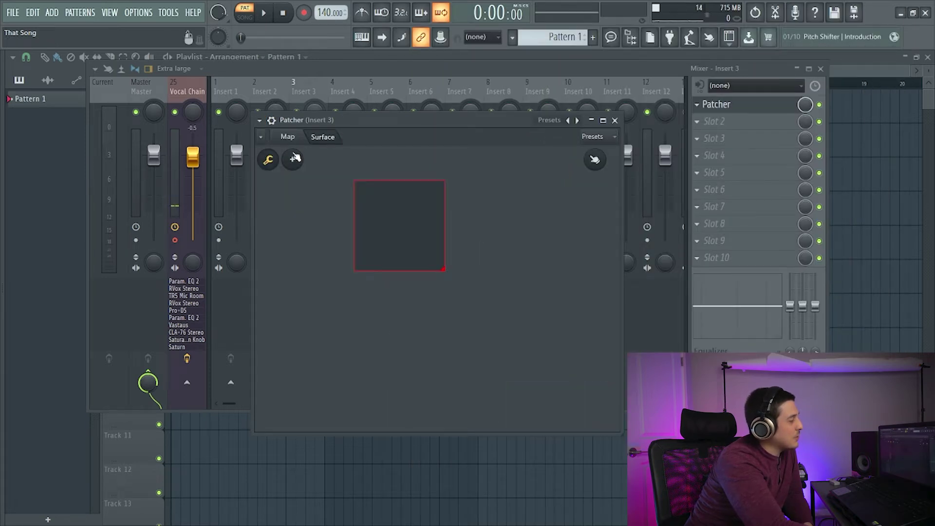
Add Button 2 and Knob 3 to the panel
{"action": "left_click", "coordinate": [295, 158]}
{"action": "left_click", "coordinate": [390, 300]}
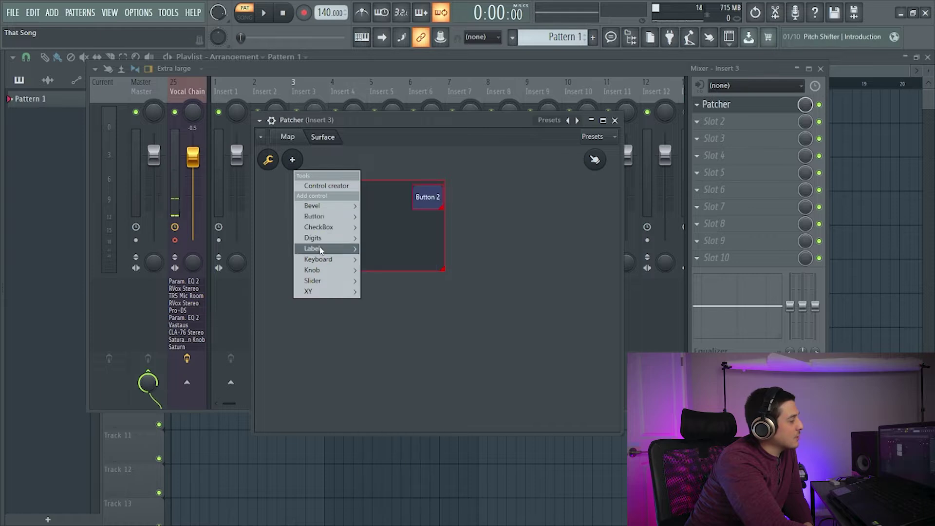
{"action": "left_click", "coordinate": [380, 217]}
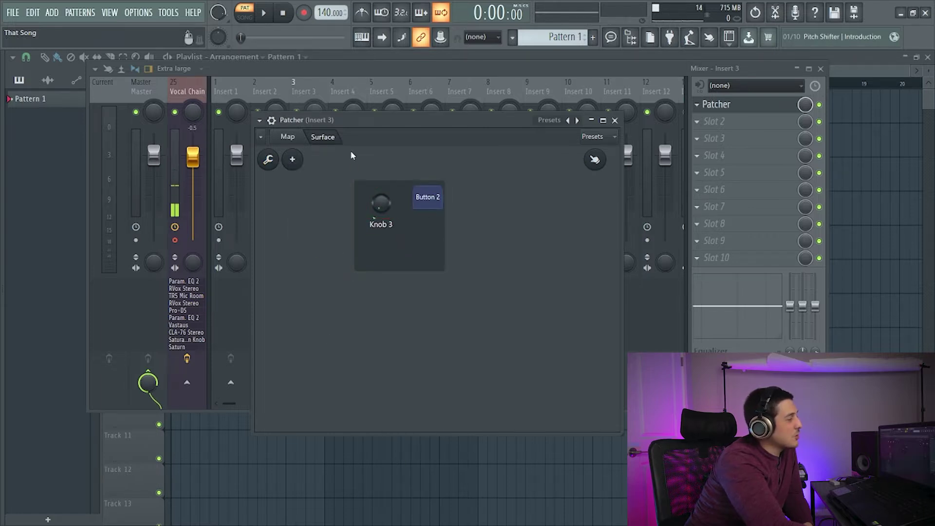
{"action": "left_click", "coordinate": [292, 159]}
{"action": "left_click", "coordinate": [285, 140]}
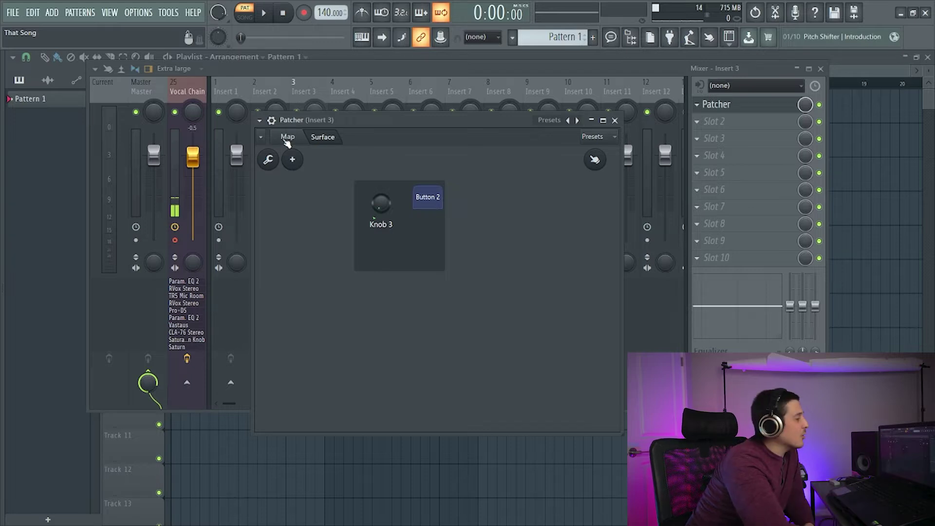
Load the Mid Side EQ preset and arrange its SIDE EQ and MID EQ windows
{"action": "left_click", "coordinate": [557, 122]}
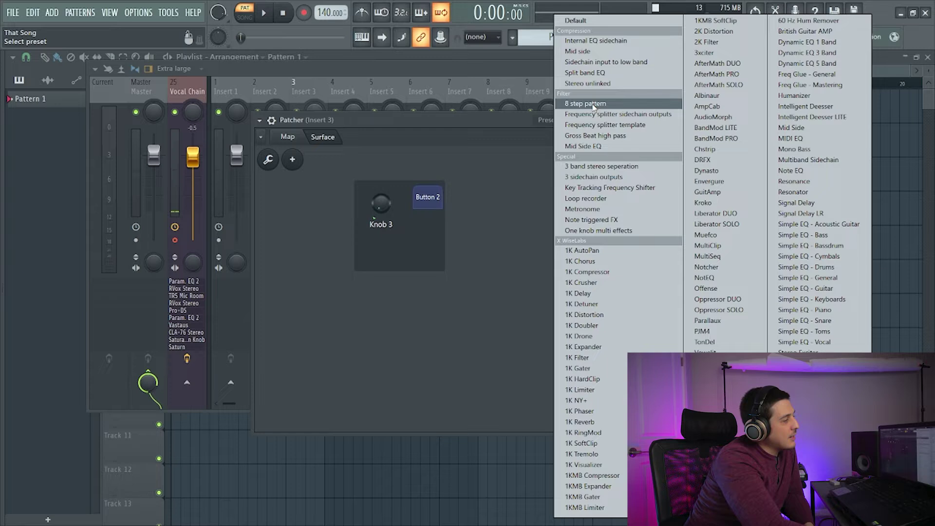
{"action": "left_click", "coordinate": [590, 146]}
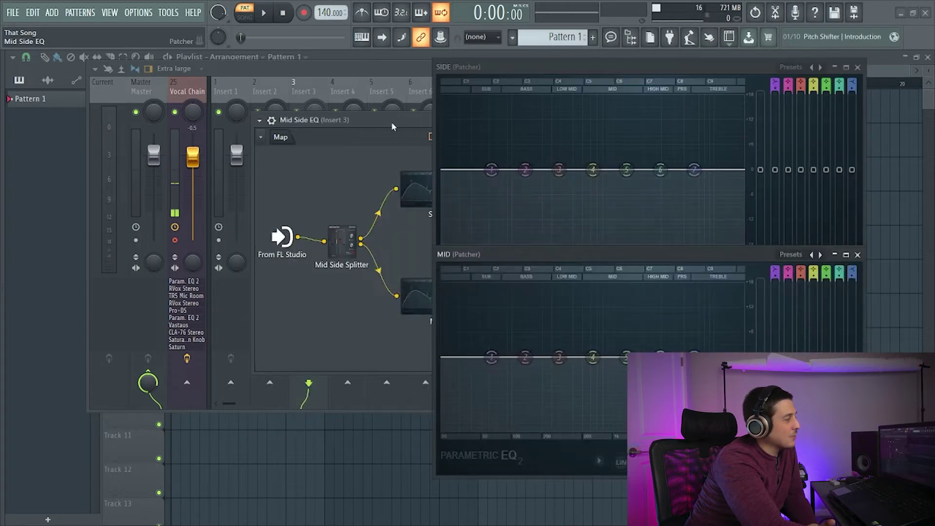
{"action": "left_click_drag", "start_coordinate": [393, 127], "coordinate": [258, 133]}
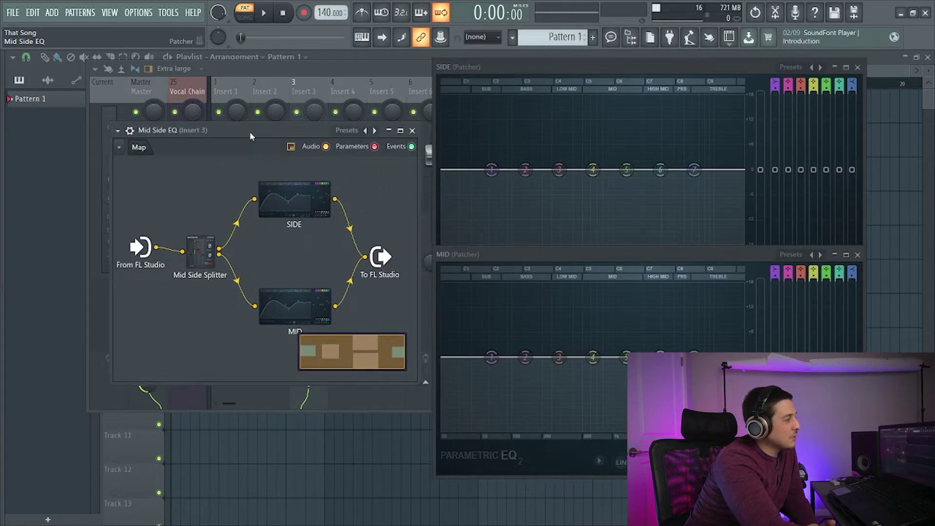
{"action": "left_click_drag", "start_coordinate": [495, 73], "coordinate": [470, 68]}
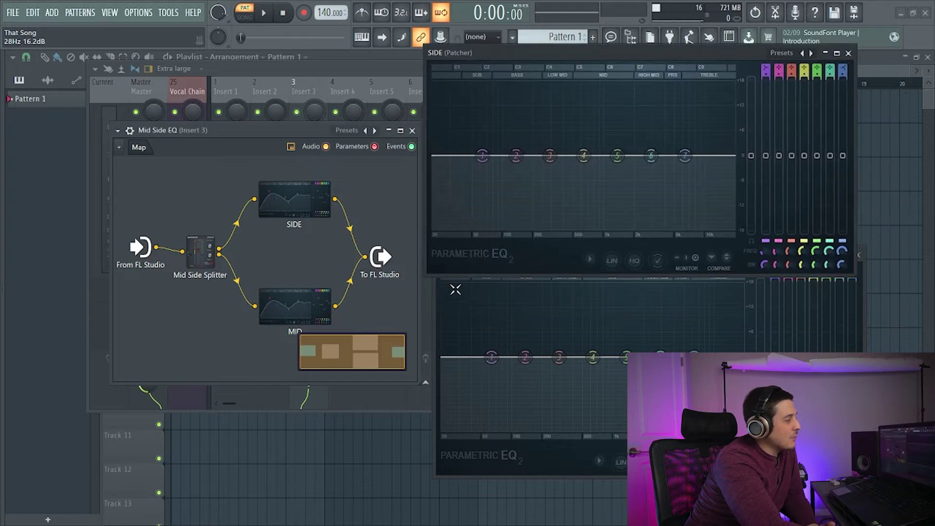
{"action": "left_click_drag", "start_coordinate": [437, 288], "coordinate": [496, 286]}
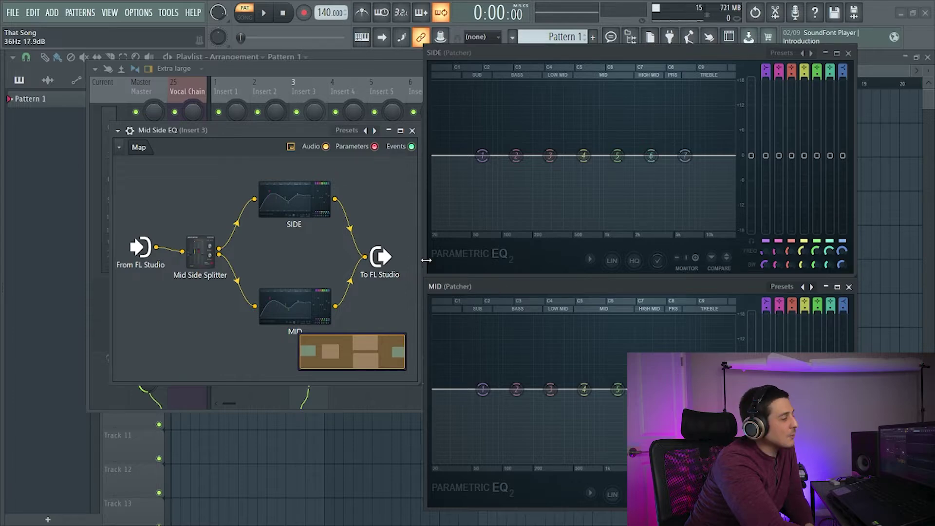
Load the Mid side preset into Patcher
{"action": "left_click", "coordinate": [355, 130]}
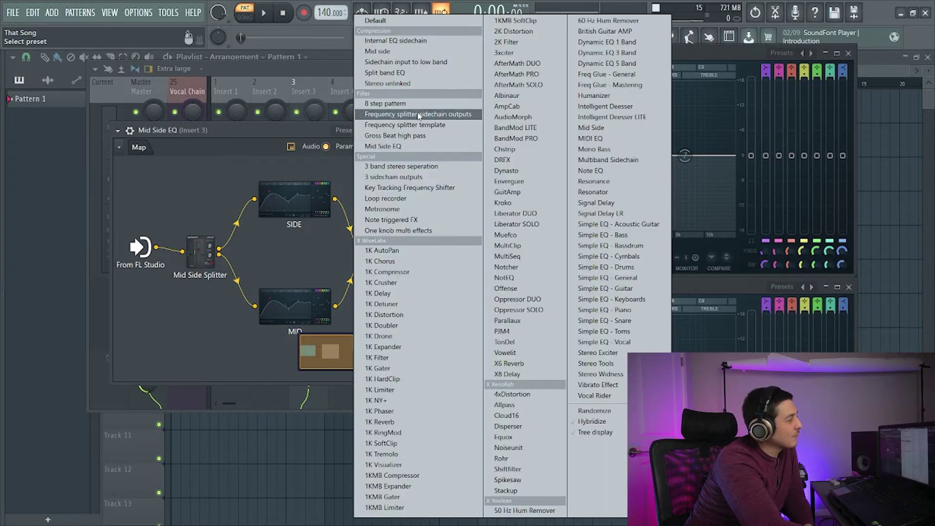
{"action": "left_click", "coordinate": [393, 51]}
{"action": "left_click_drag", "start_coordinate": [304, 132], "coordinate": [323, 122]}
Load the Dynamic EQ 5 Band preset and move its window right
{"action": "left_click", "coordinate": [376, 123]}
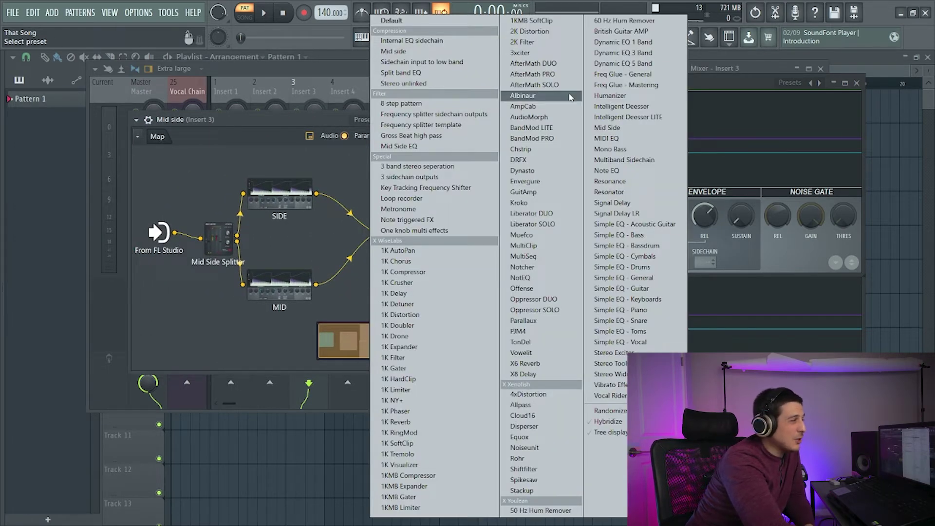
{"action": "left_click", "coordinate": [444, 155]}
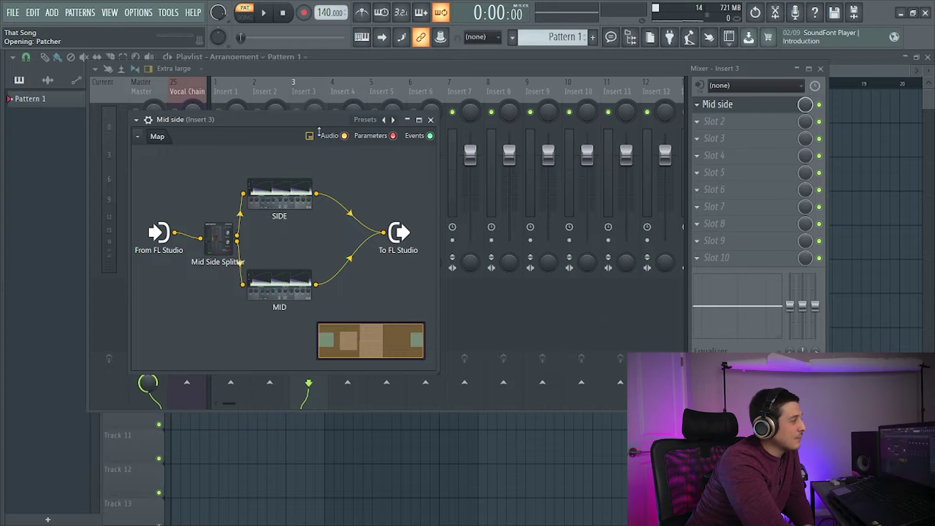
{"action": "left_click_drag", "start_coordinate": [336, 121], "coordinate": [505, 84]}
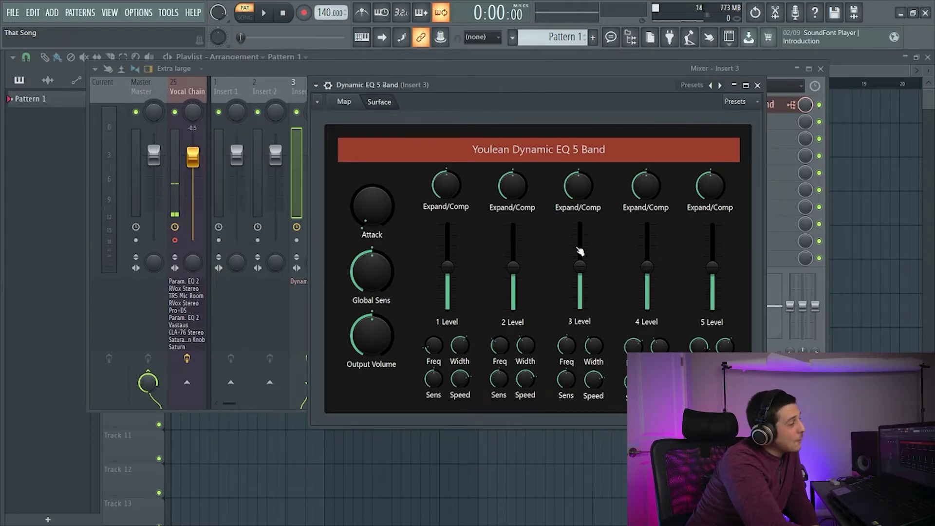
Show the Dynamic EQ 5 Band module map and bring up the Patcher effect preset list
{"action": "left_click_drag", "start_coordinate": [552, 142], "coordinate": [512, 132]}
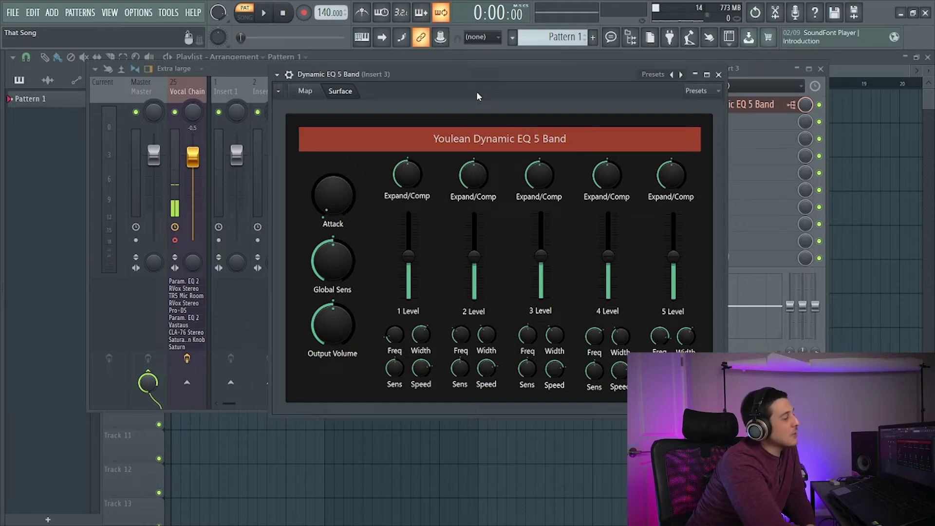
{"action": "left_click_drag", "start_coordinate": [451, 75], "coordinate": [392, 81]}
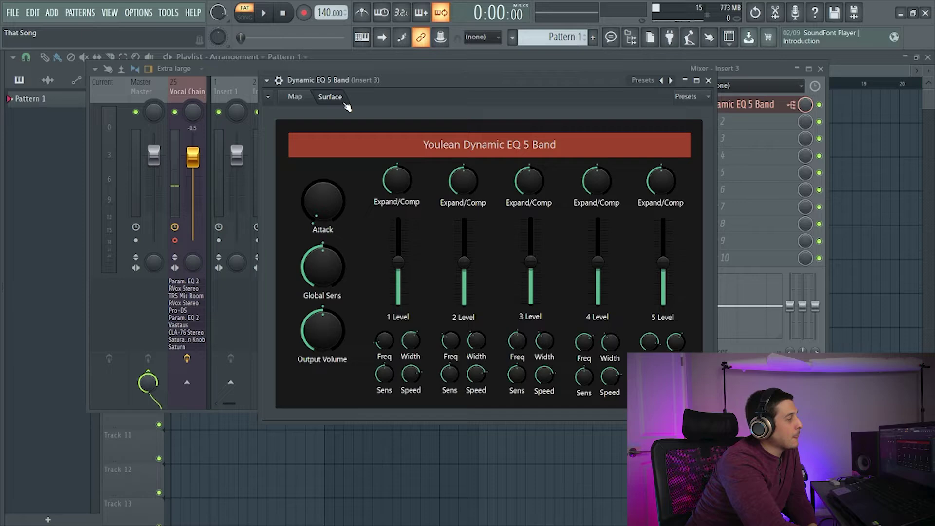
{"action": "left_click", "coordinate": [295, 97]}
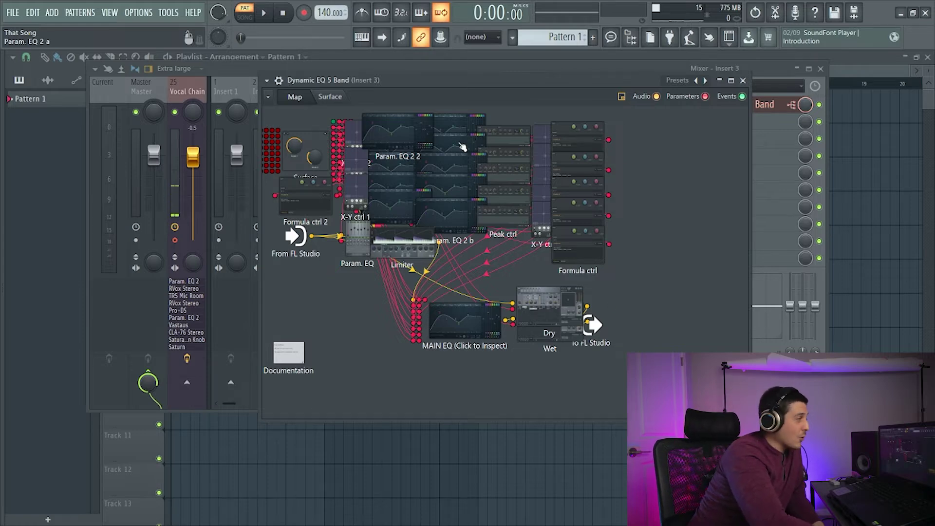
{"action": "left_click", "coordinate": [683, 80]}
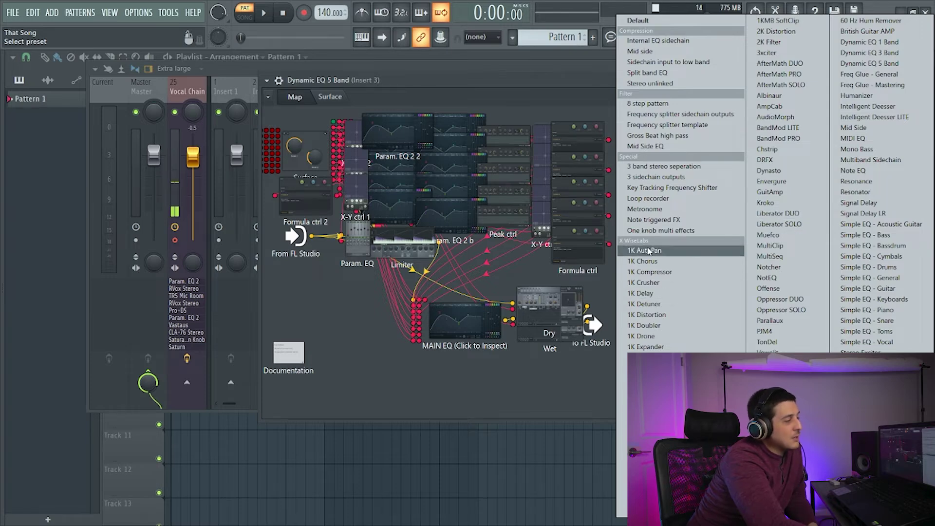
Load the 1KMB Gater preset and check its module map and controls
{"action": "left_click", "coordinate": [623, 492]}
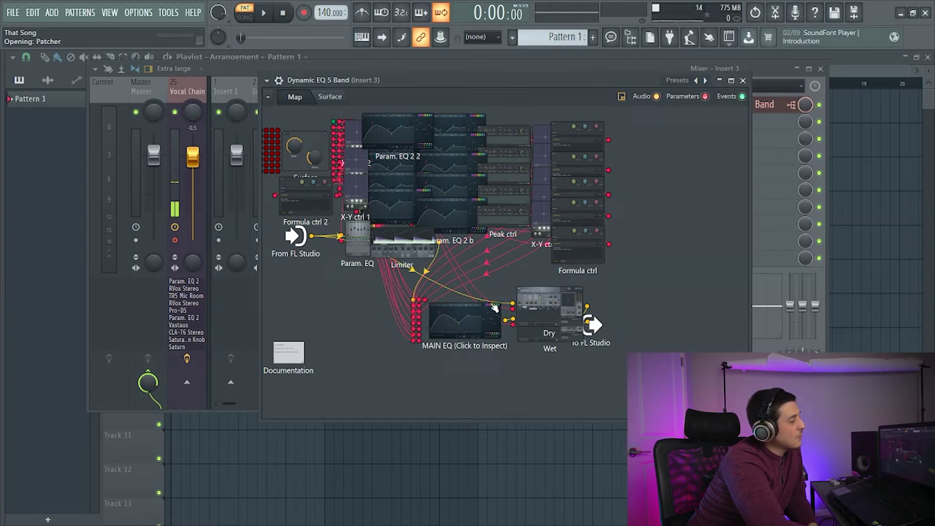
{"action": "left_click", "coordinate": [282, 98]}
{"action": "left_click", "coordinate": [336, 98]}
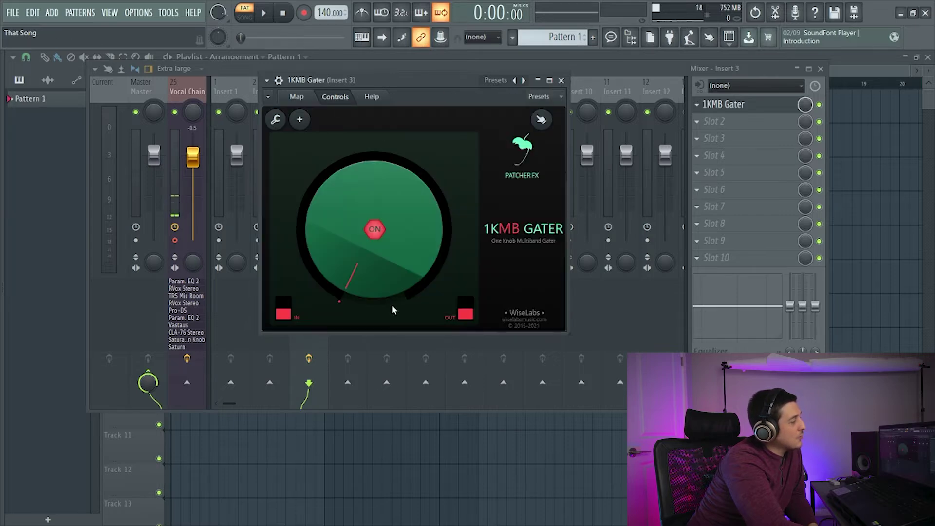
Replace it with the 2K Distortion preset from Patcher's plugin presets
{"action": "left_click", "coordinate": [271, 98]}
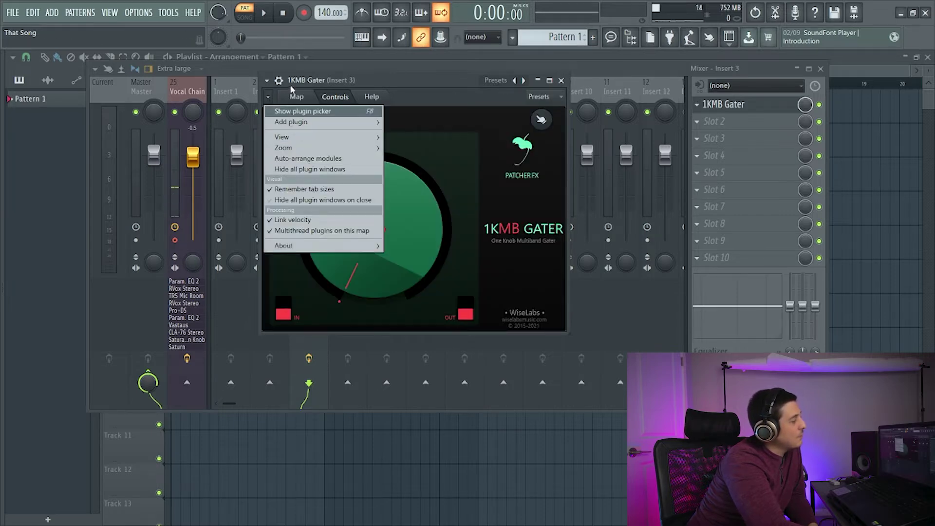
{"action": "left_click", "coordinate": [302, 111]}
{"action": "left_click", "coordinate": [644, 32]}
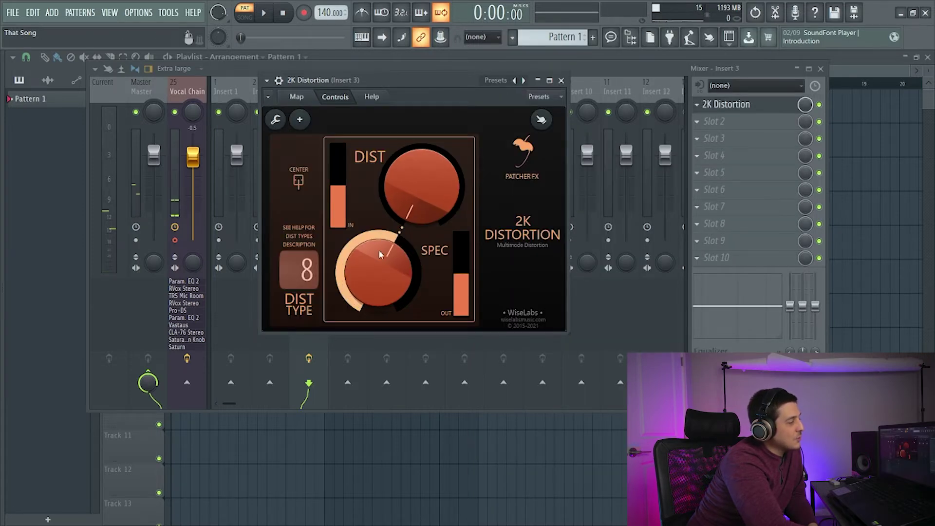
{"action": "left_click_drag", "start_coordinate": [422, 78], "coordinate": [424, 98]}
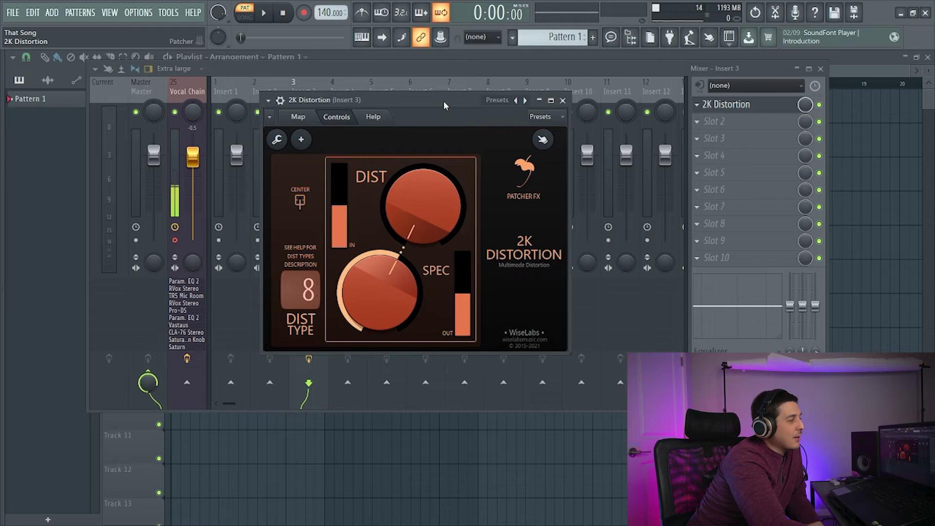
Add a Patcher instrument channel to the channel rack alongside Kontakt 5
{"action": "left_click", "coordinate": [564, 101]}
{"action": "key", "text": "F6"}
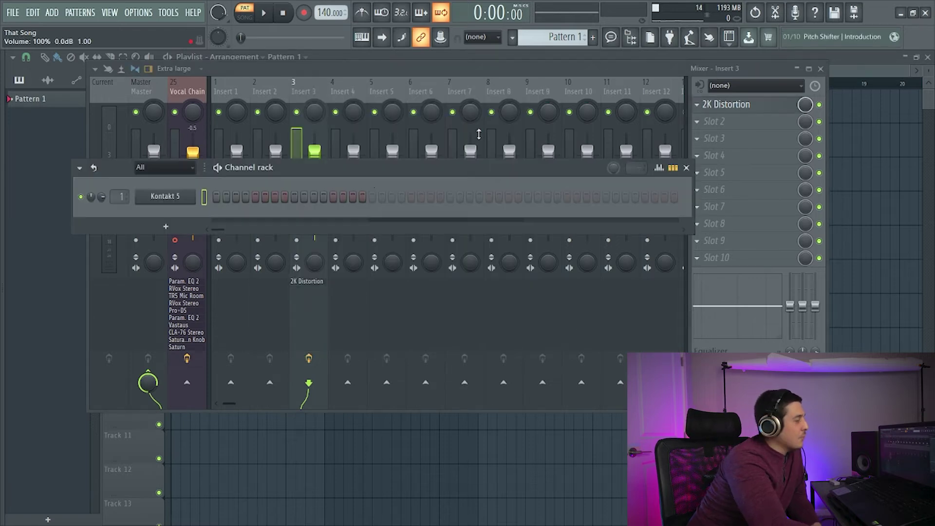
{"action": "left_click", "coordinate": [166, 227]}
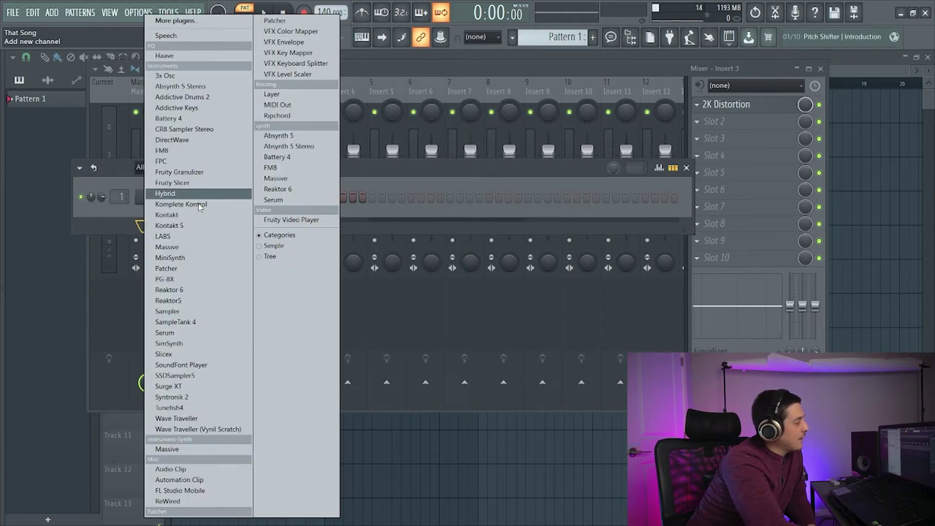
{"action": "left_click", "coordinate": [166, 269]}
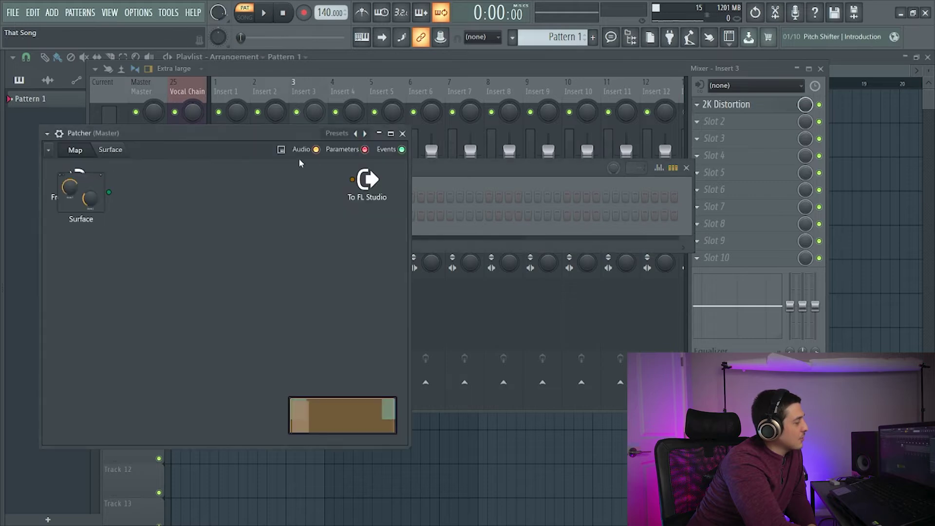
{"action": "left_click", "coordinate": [338, 133]}
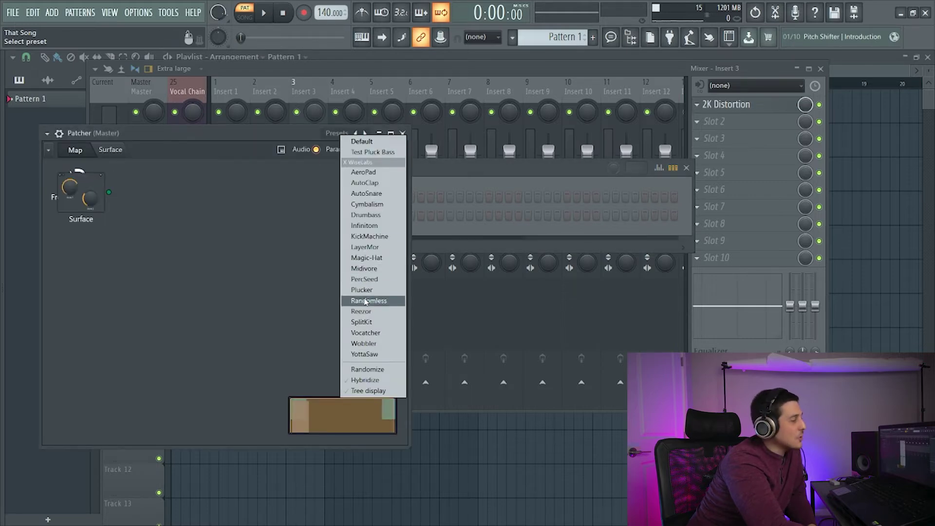
{"action": "left_click_drag", "start_coordinate": [269, 133], "coordinate": [332, 112]}
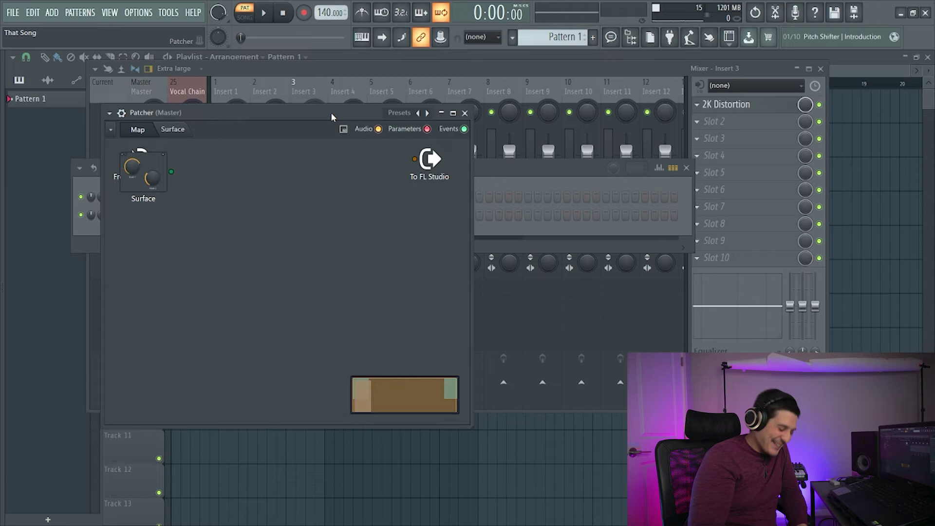
Load the Midivore preset, show its help page, and enable typing keyboard to piano
{"action": "left_click", "coordinate": [399, 113]}
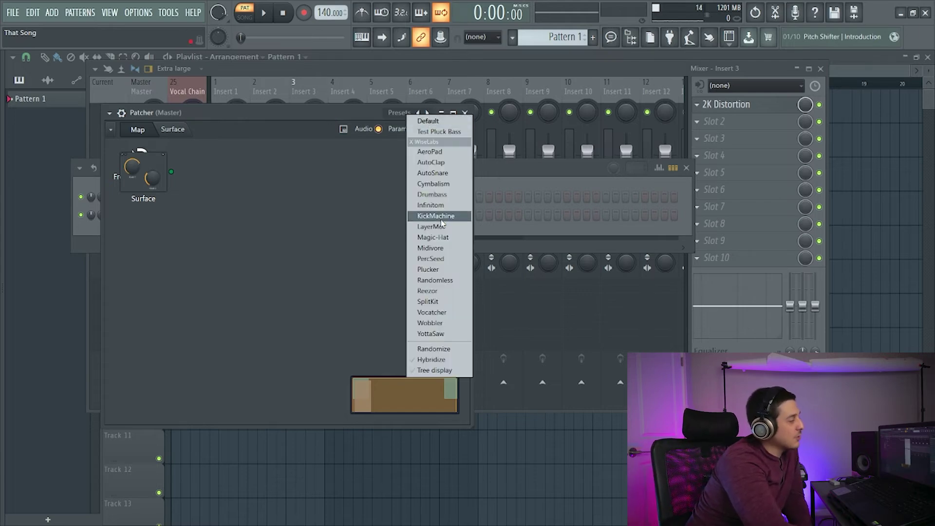
{"action": "left_click", "coordinate": [430, 247]}
{"action": "left_click", "coordinate": [213, 131]}
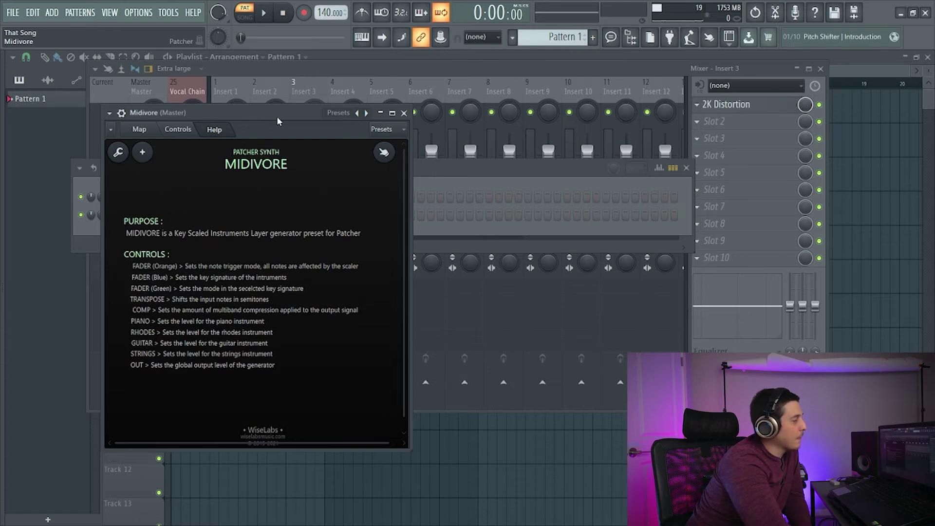
{"action": "left_click_drag", "start_coordinate": [277, 118], "coordinate": [386, 111]}
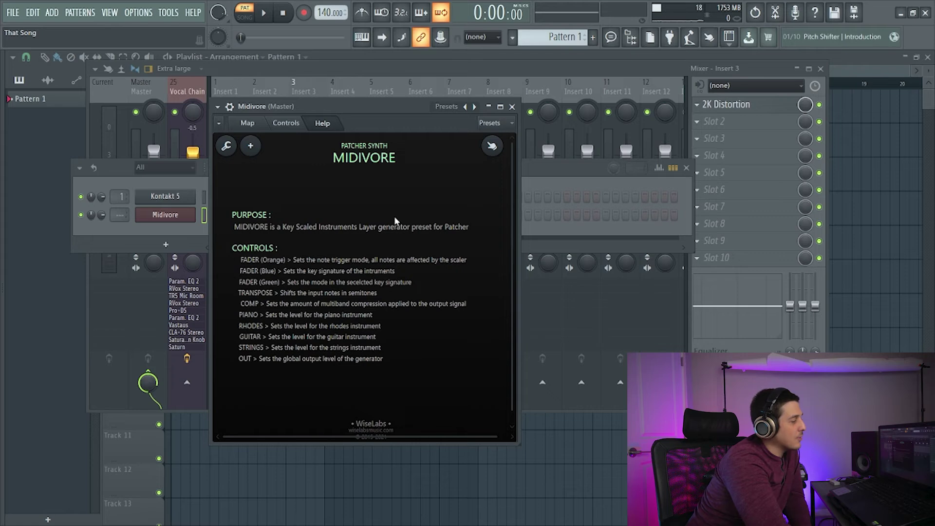
{"action": "key", "text": "ctrl+t"}
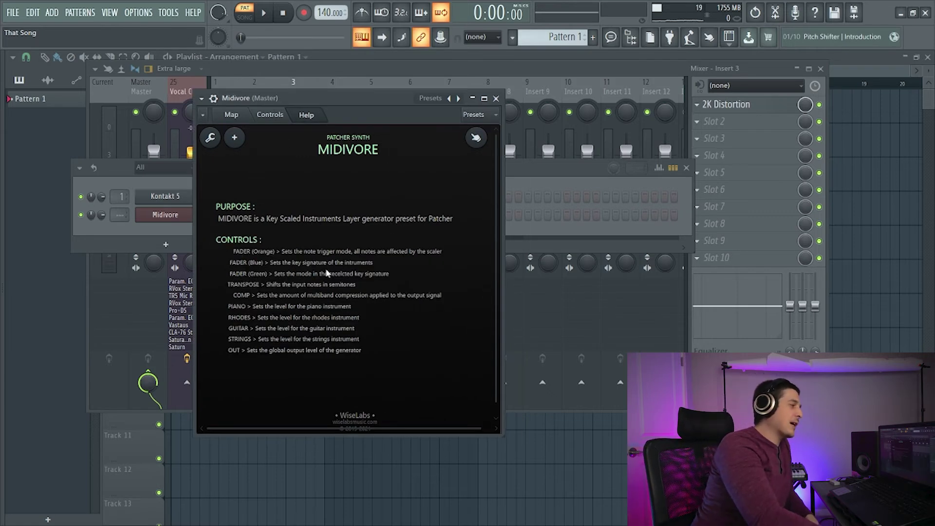
{"action": "left_click_drag", "start_coordinate": [322, 119], "coordinate": [342, 108]}
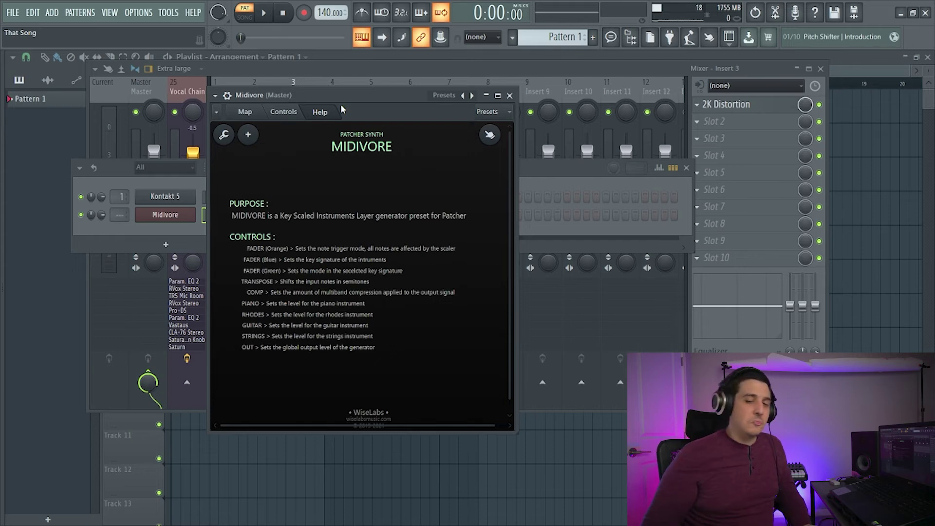